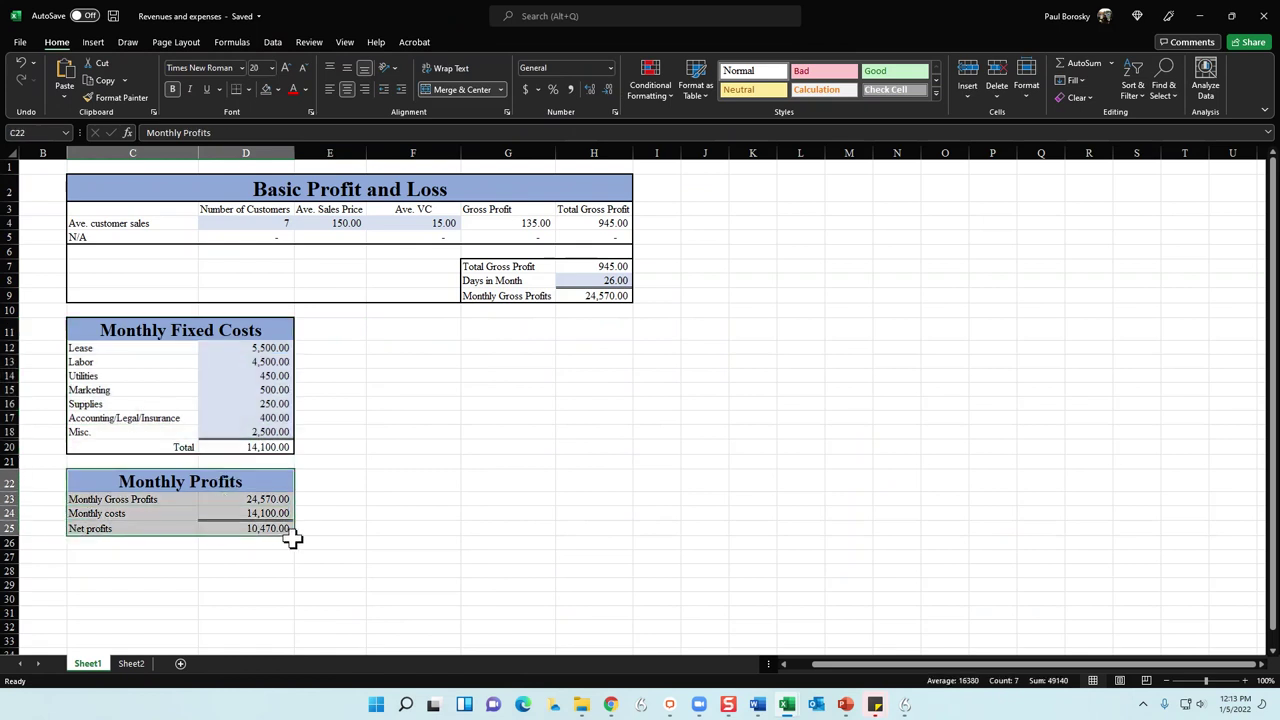
Examine the formulas behind the Monthly Gross Profits and Monthly costs values in the Monthly Profits table
{"action": "left_click", "coordinate": [322, 516]}
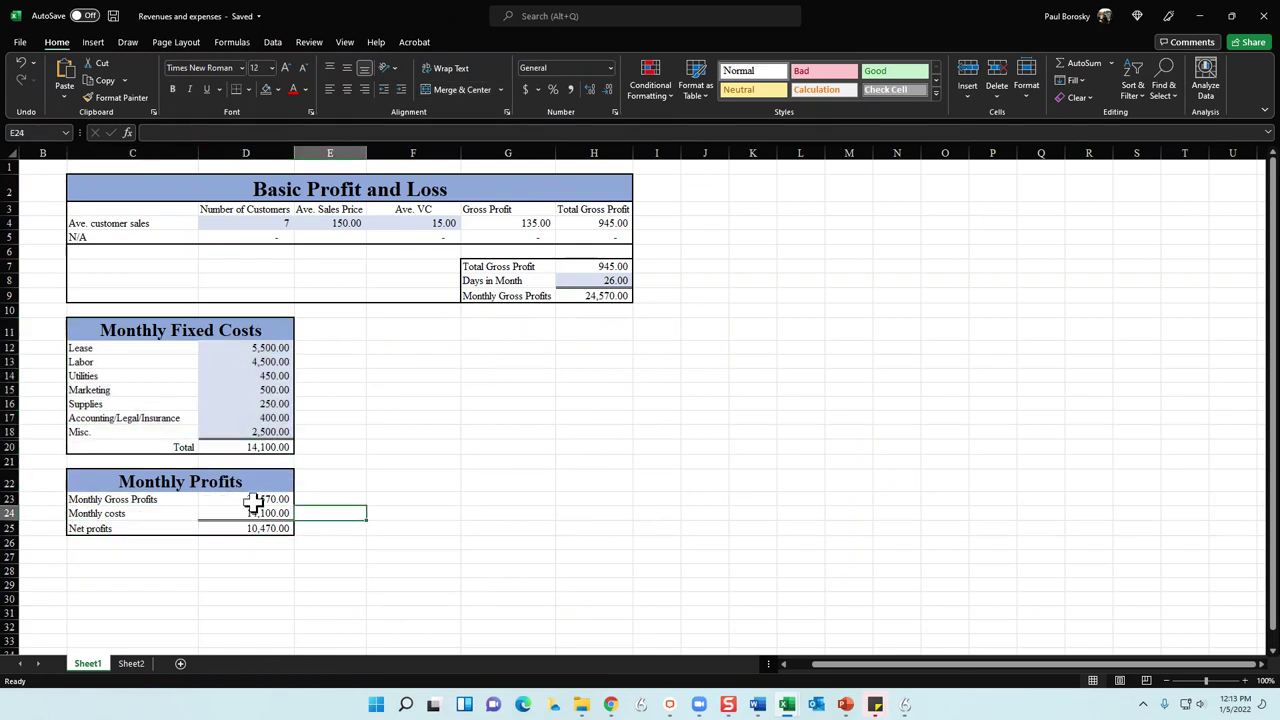
{"action": "left_click", "coordinate": [254, 500]}
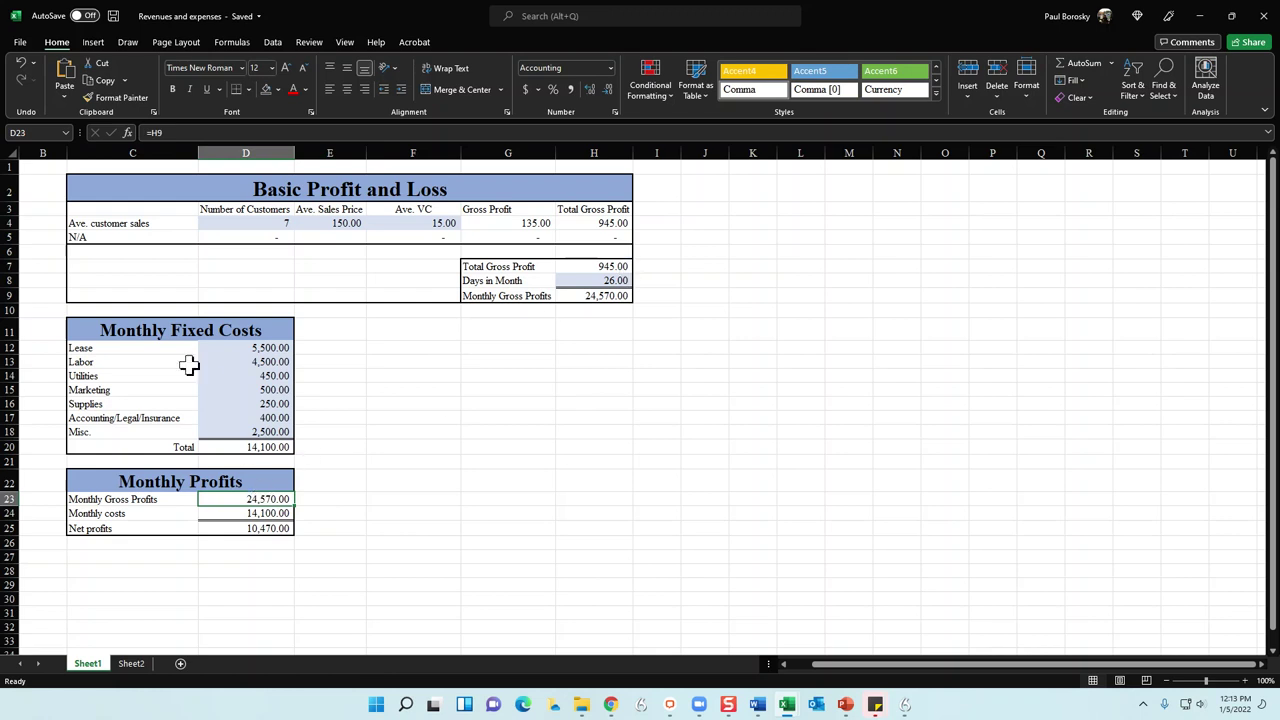
{"action": "left_click", "coordinate": [255, 515]}
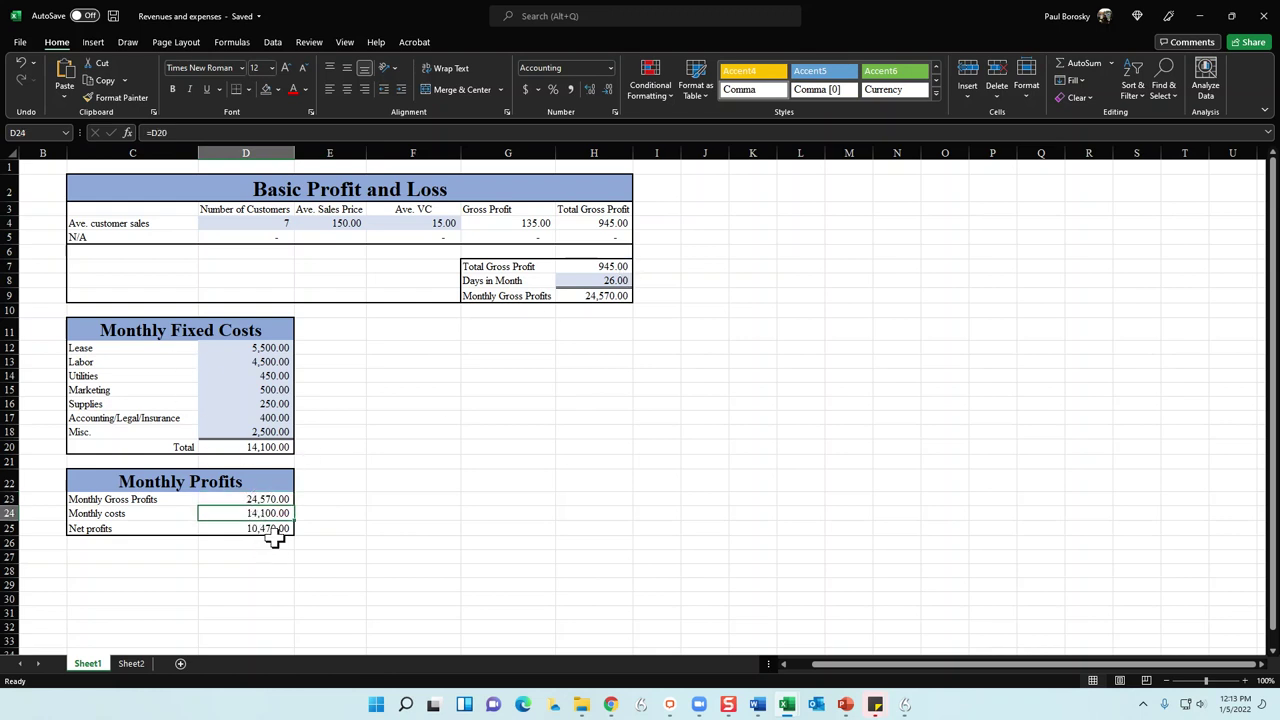
{"action": "left_click", "coordinate": [276, 541]}
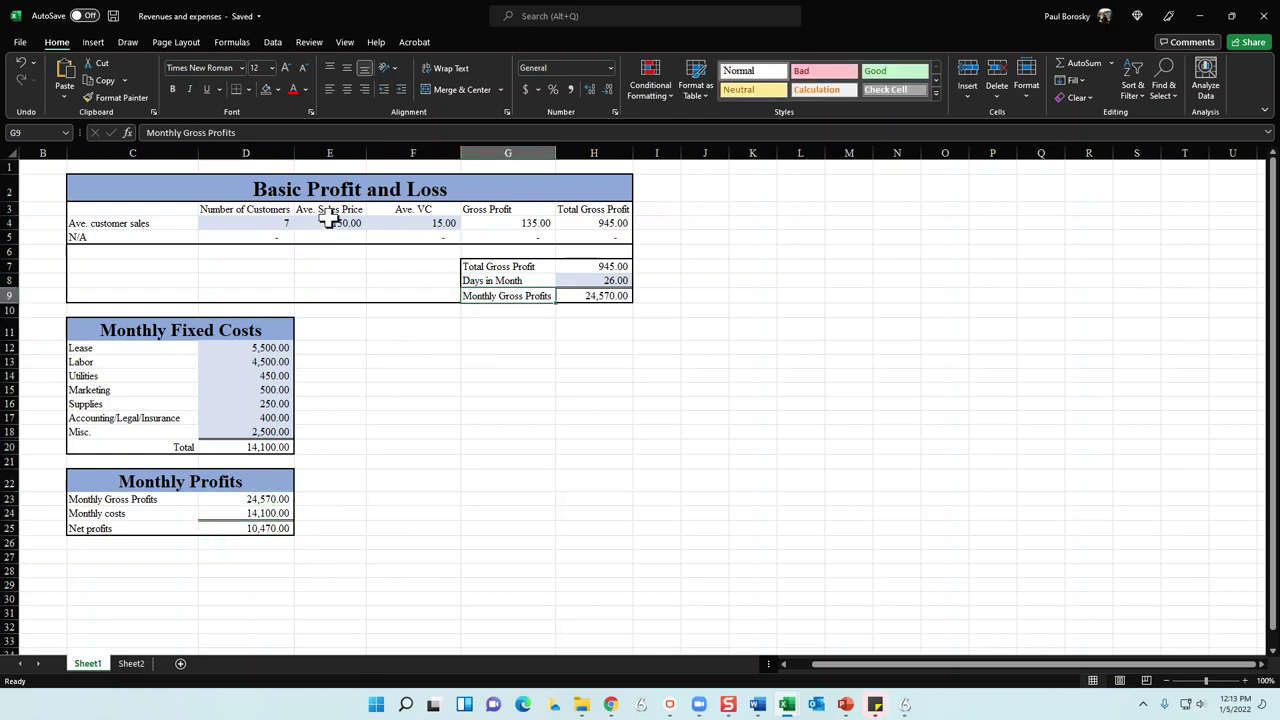
Examine the Basic Profit and Loss inputs for customers, sales price and variable cost, plus the Gross Profit and Total Gross Profit formulas
{"action": "left_click", "coordinate": [308, 188]}
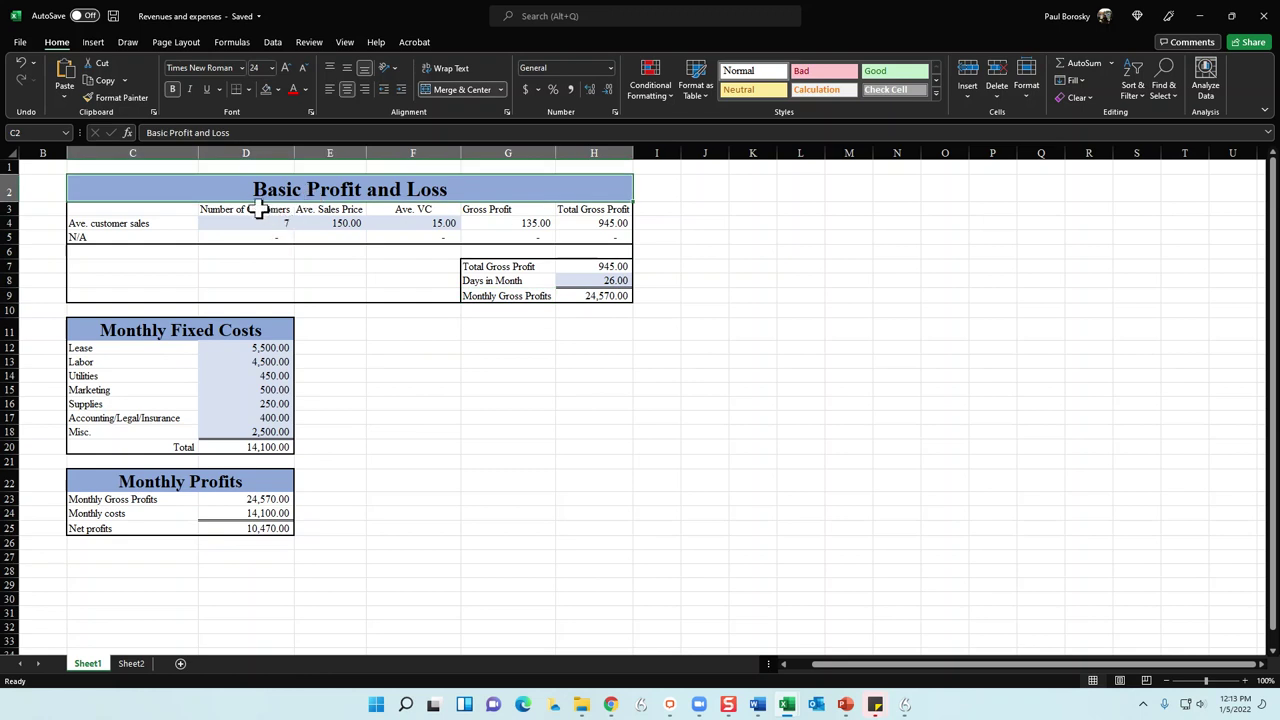
{"action": "left_click", "coordinate": [164, 236]}
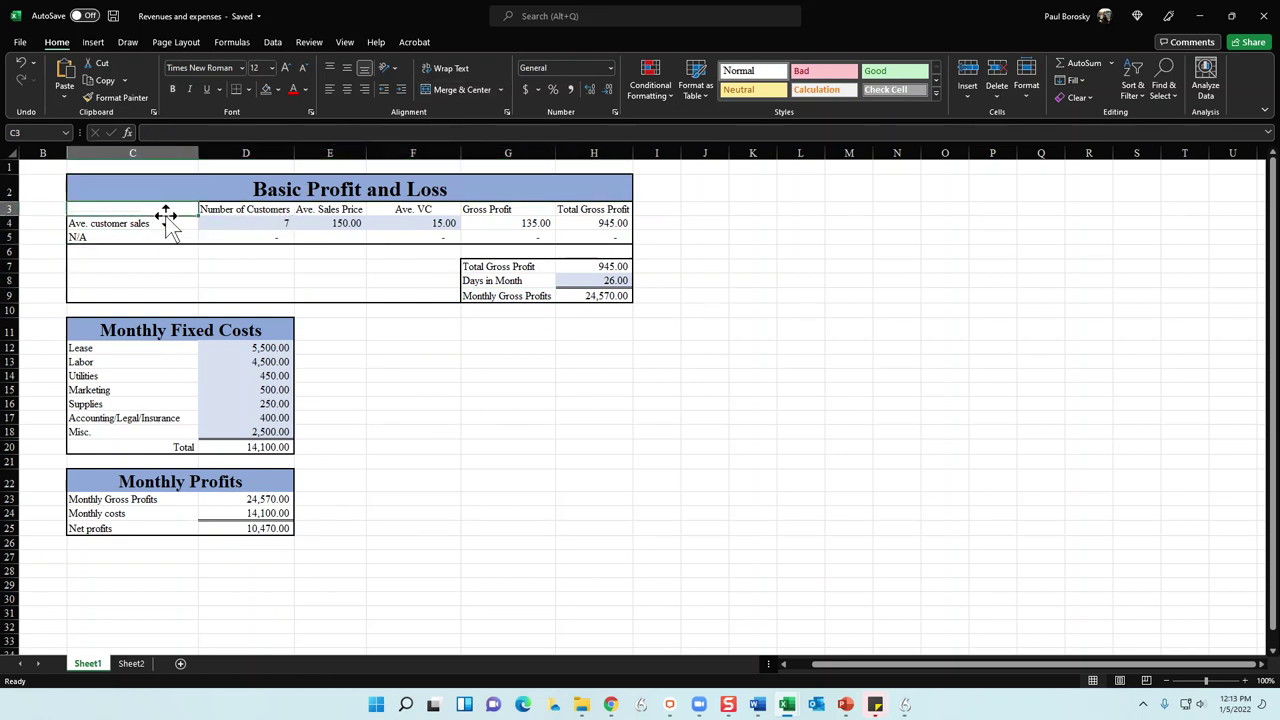
{"action": "left_click", "coordinate": [163, 223]}
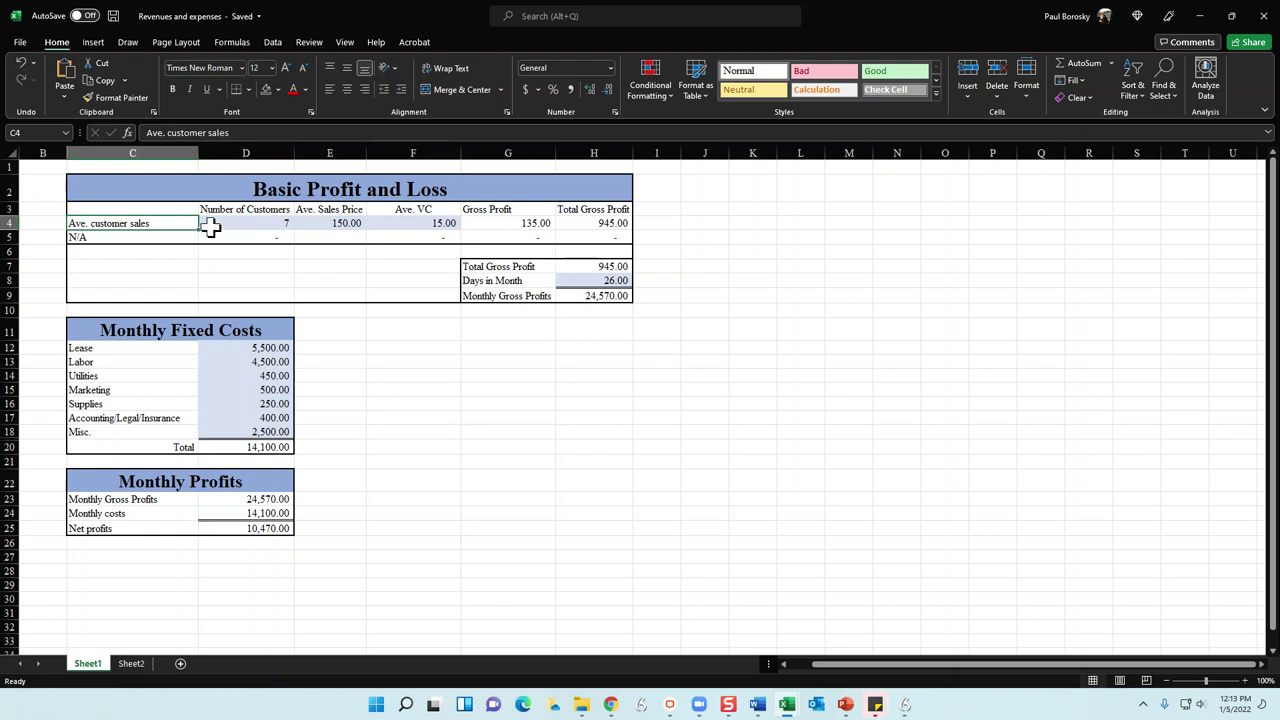
{"action": "left_click", "coordinate": [283, 222]}
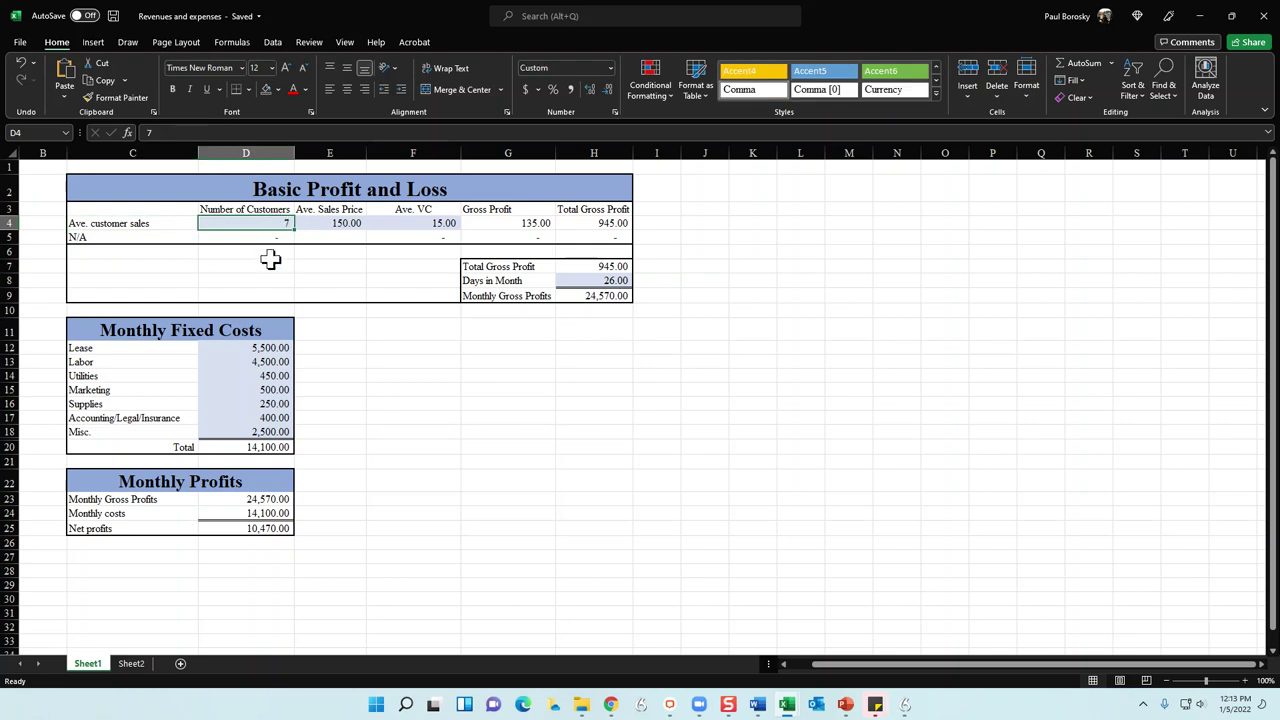
{"action": "left_click", "coordinate": [392, 224]}
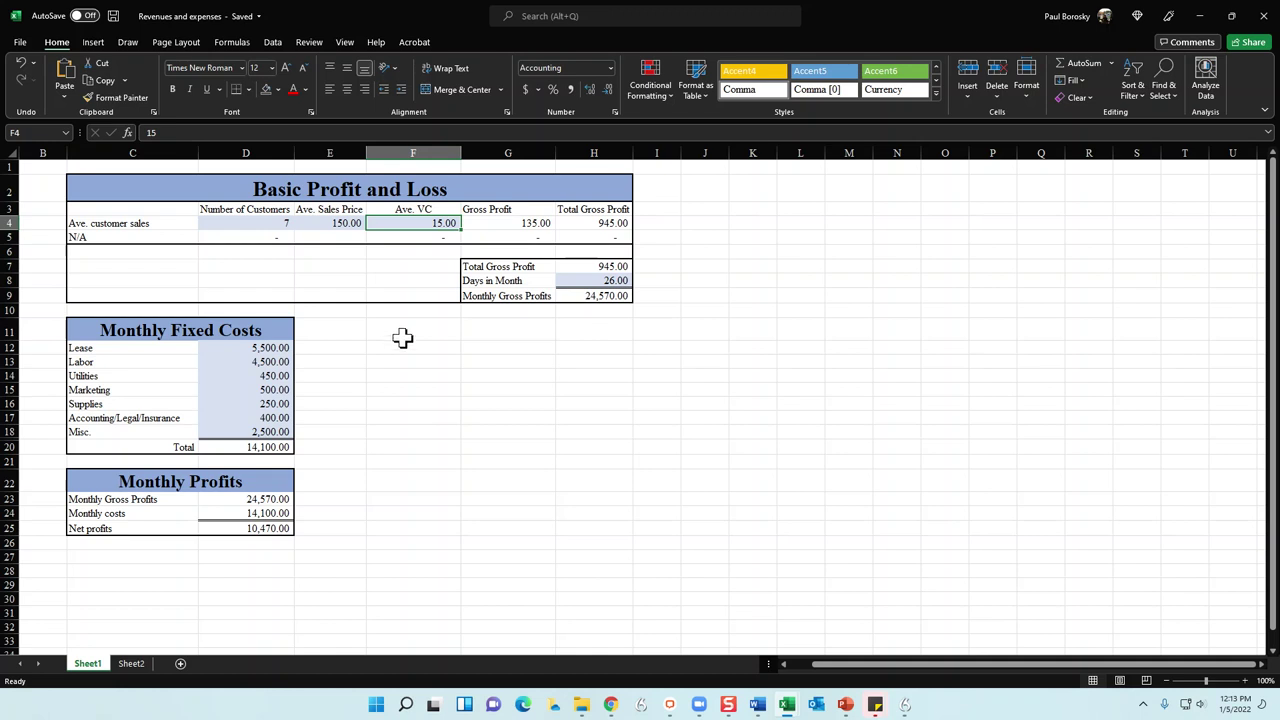
{"action": "left_click_drag", "start_coordinate": [470, 350], "coordinate": [474, 368]}
{"action": "left_click", "coordinate": [262, 226]}
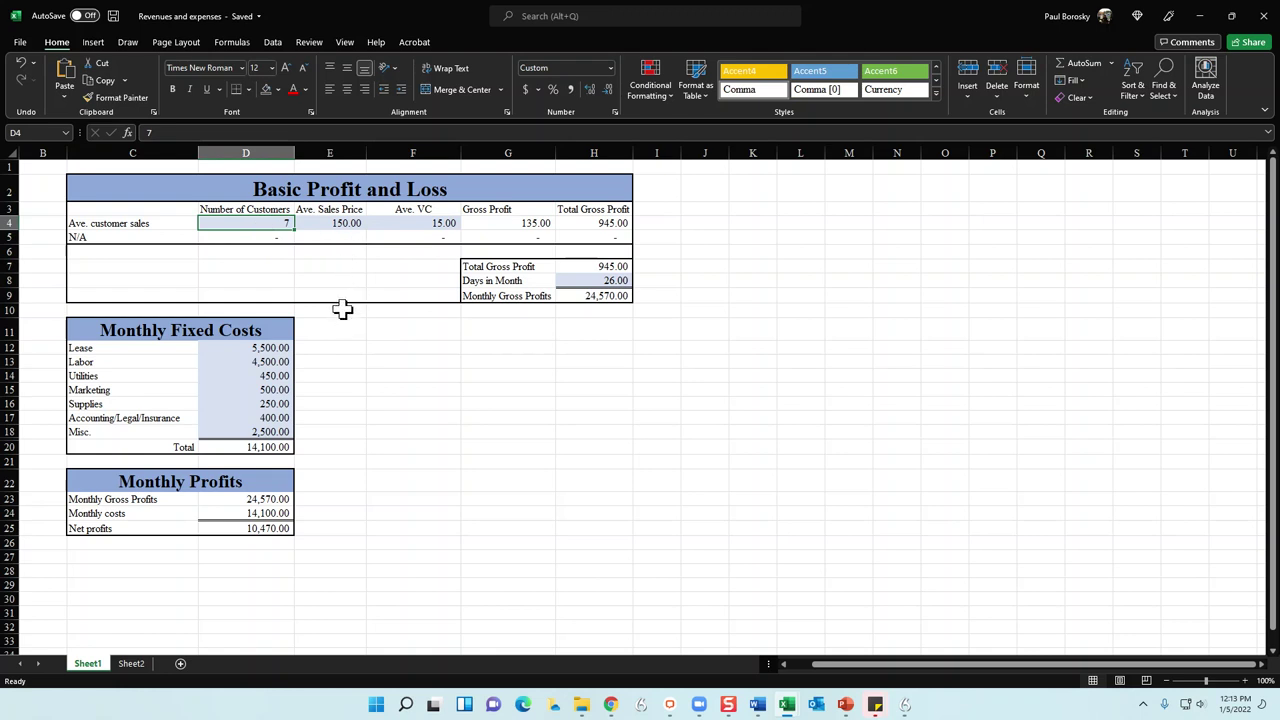
{"action": "left_click", "coordinate": [326, 228]}
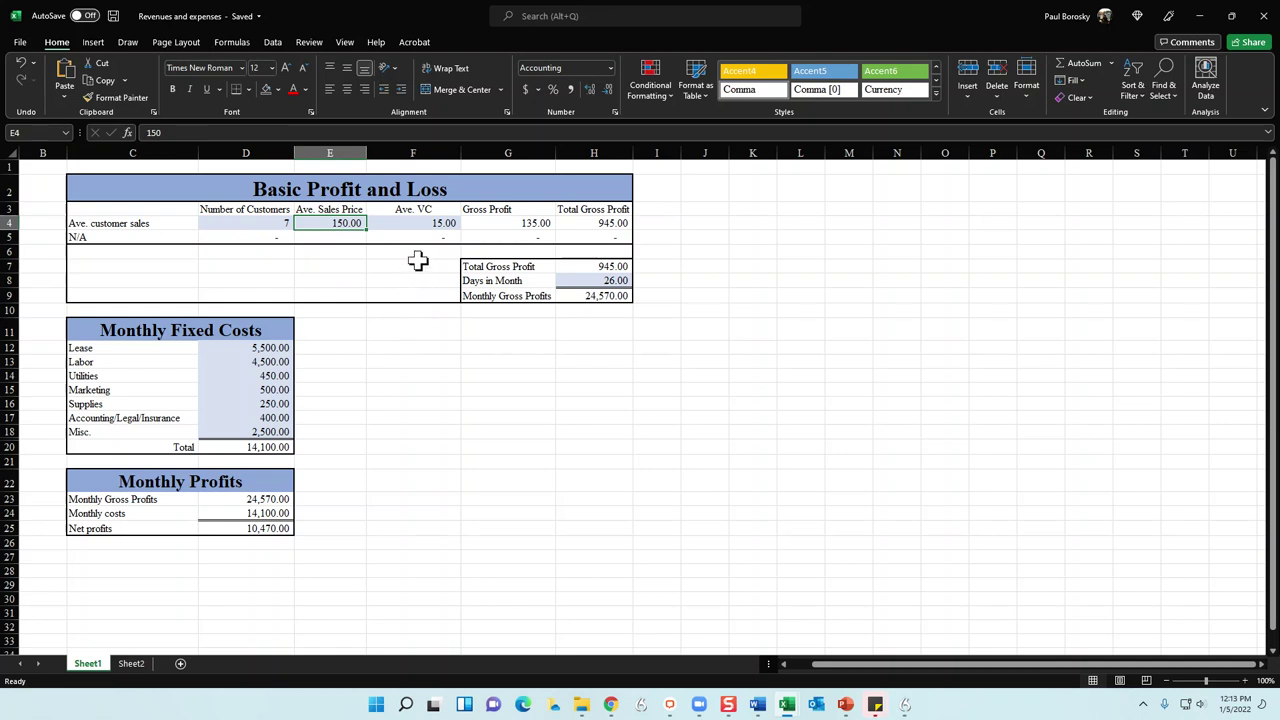
{"action": "left_click", "coordinate": [418, 226]}
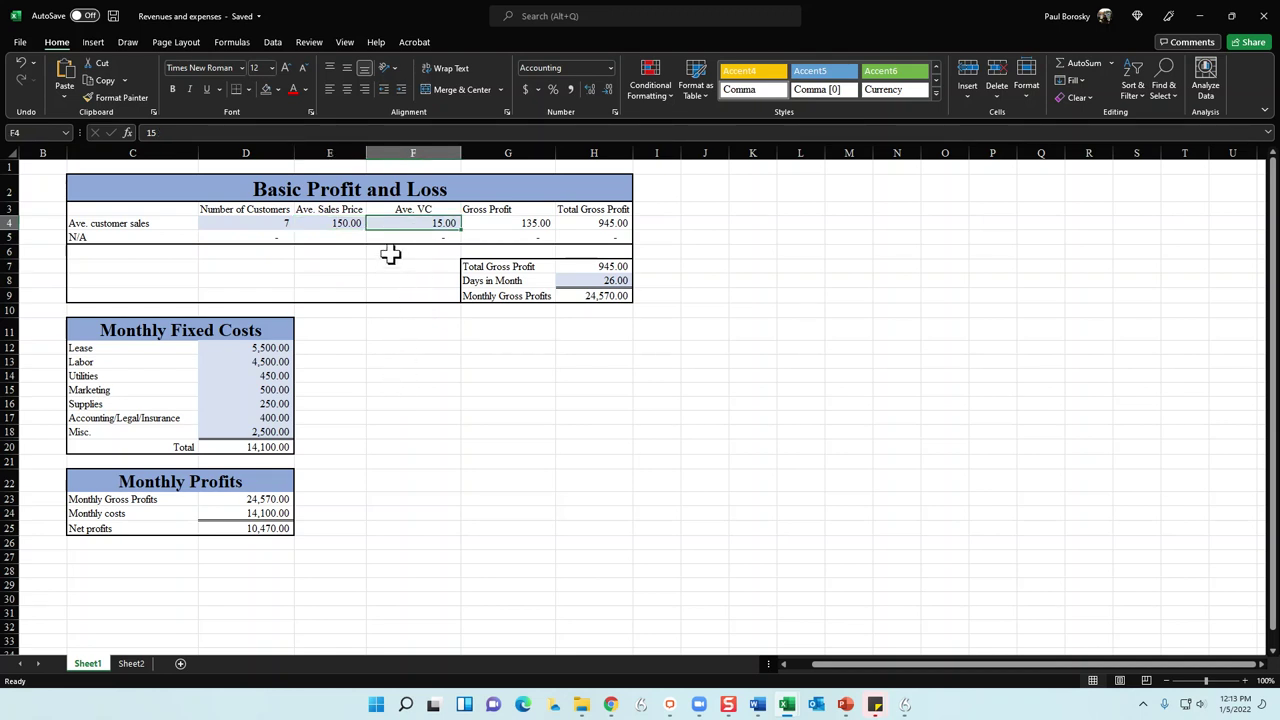
{"action": "left_click", "coordinate": [493, 236]}
{"action": "left_click", "coordinate": [496, 223]}
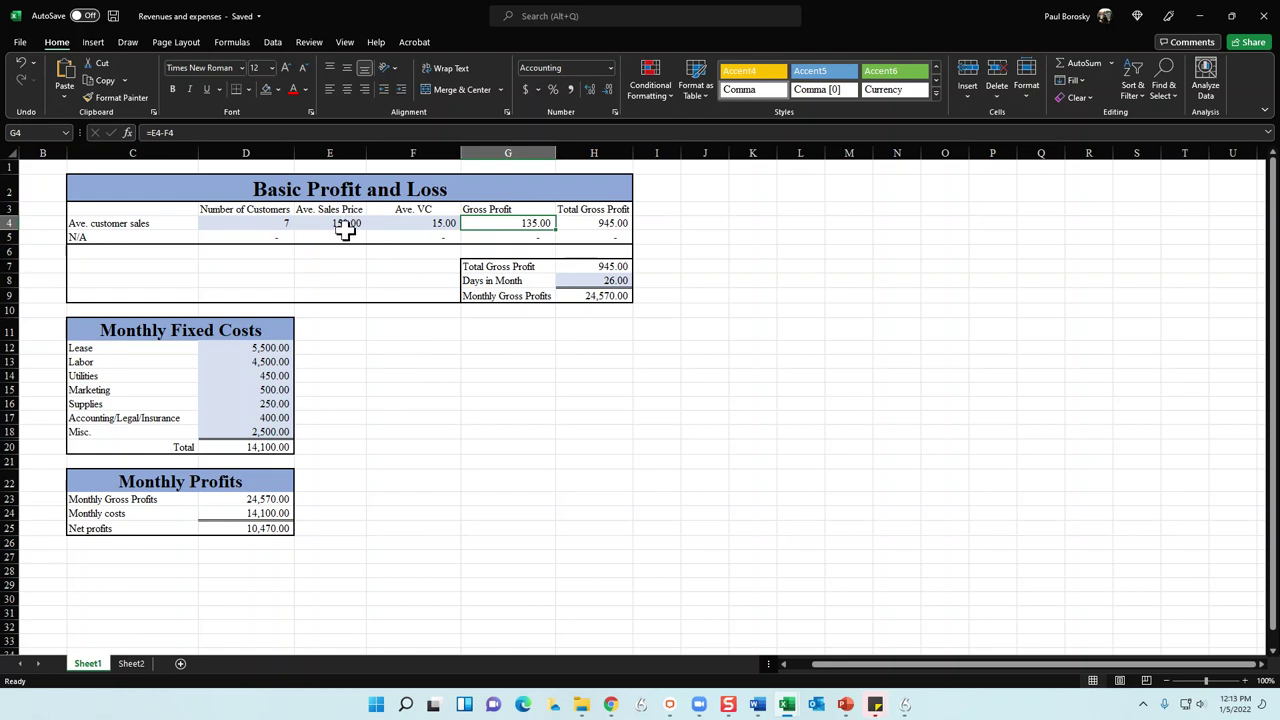
{"action": "left_click", "coordinate": [592, 225]}
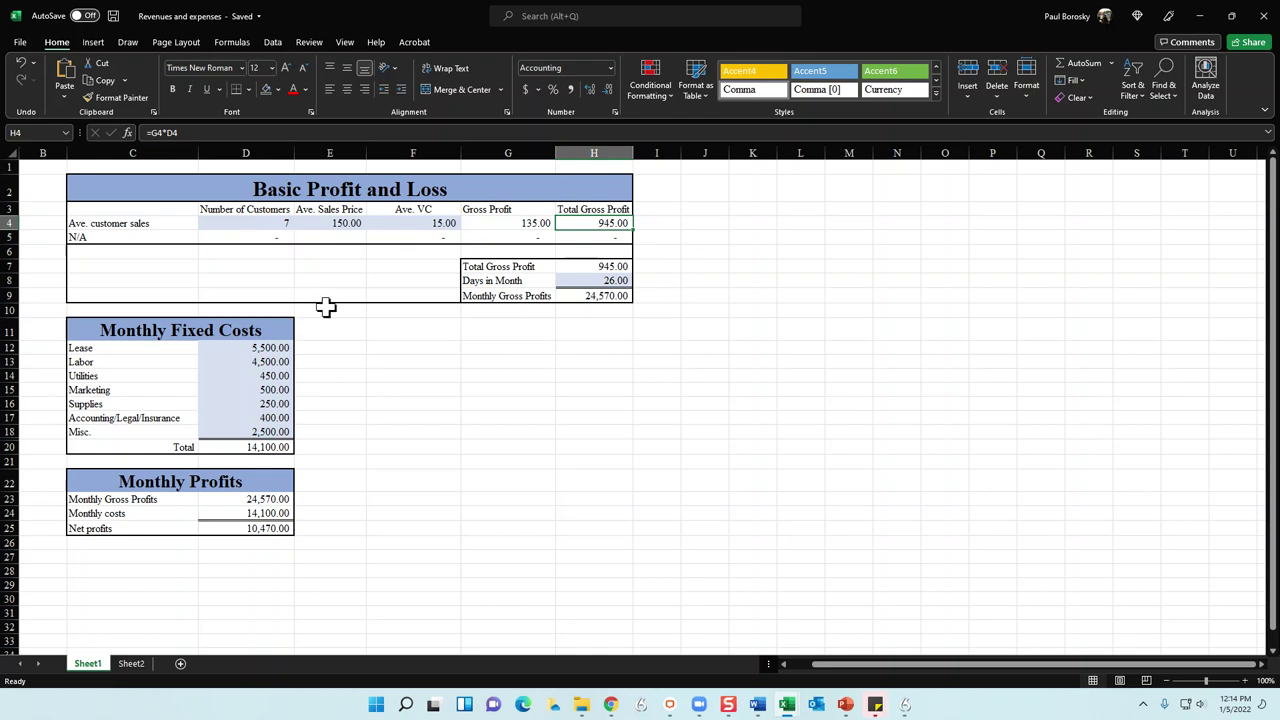
Set Days in Month to 30 in the Basic Profit and Loss table and check the Monthly Gross Profits formula
{"action": "left_click", "coordinate": [588, 280]}
{"action": "type", "text": "30"}
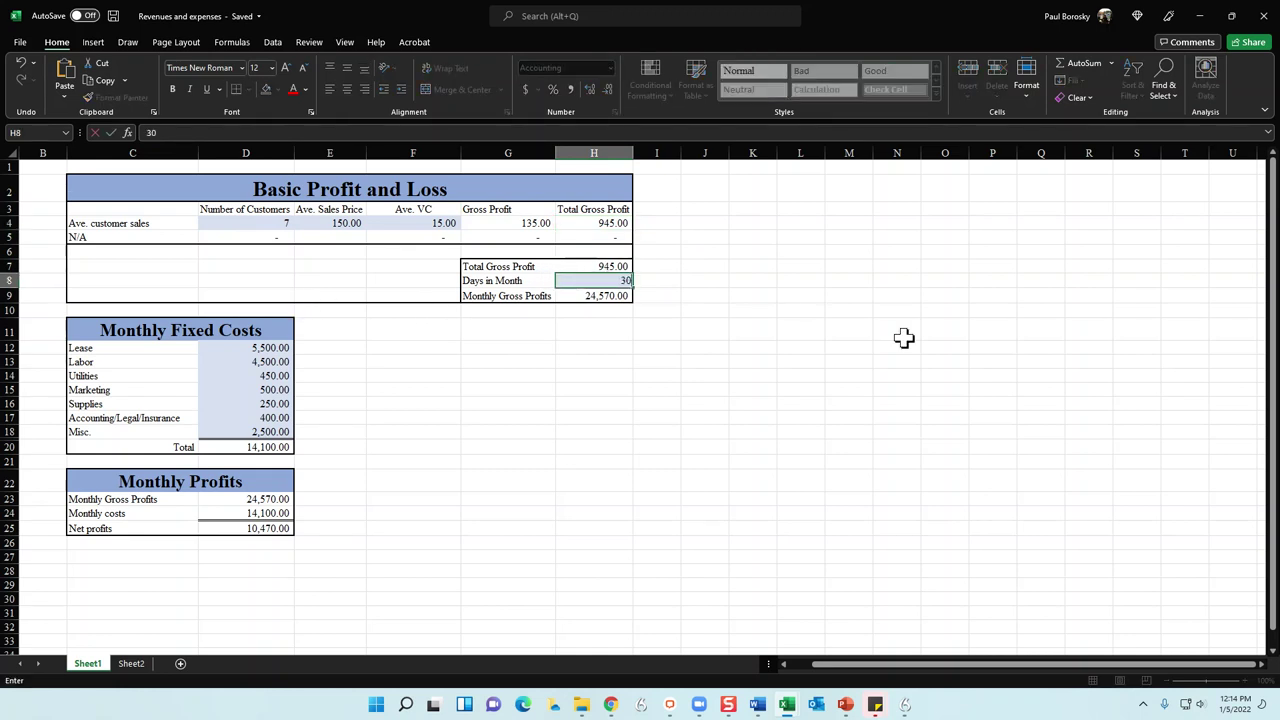
{"action": "key", "text": "Return"}
{"action": "left_click", "coordinate": [626, 279]}
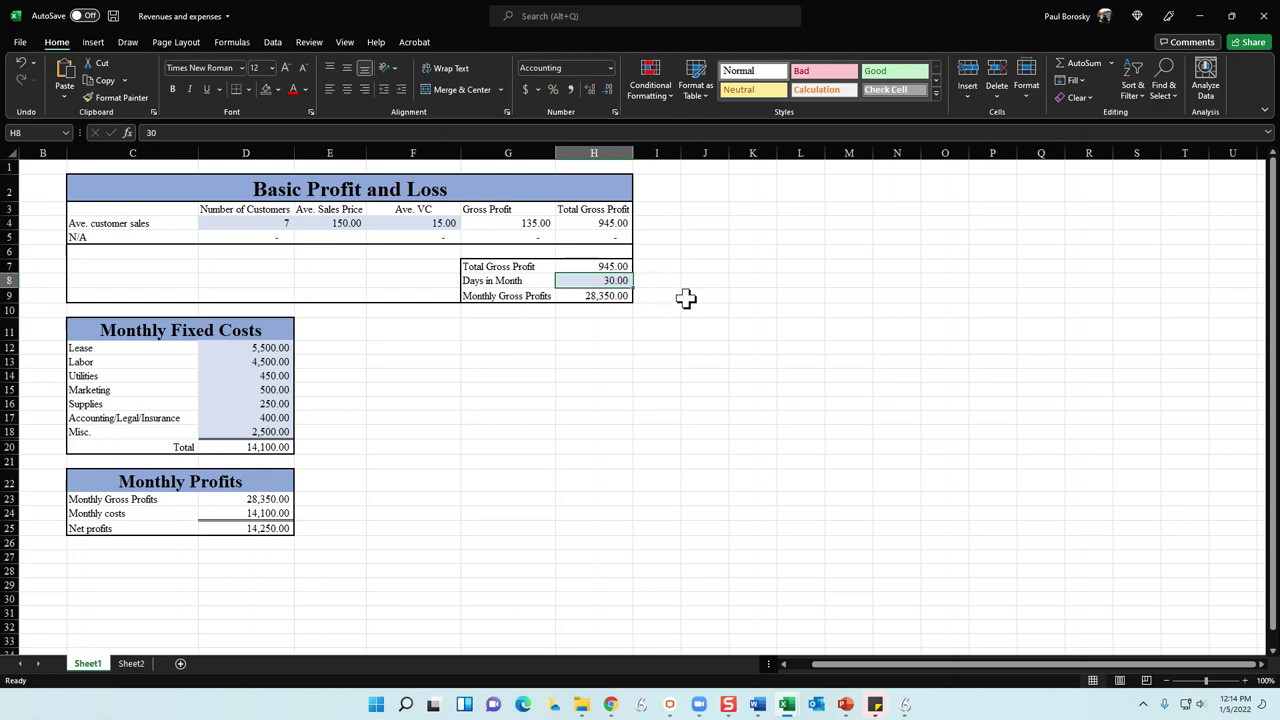
{"action": "left_click", "coordinate": [617, 266]}
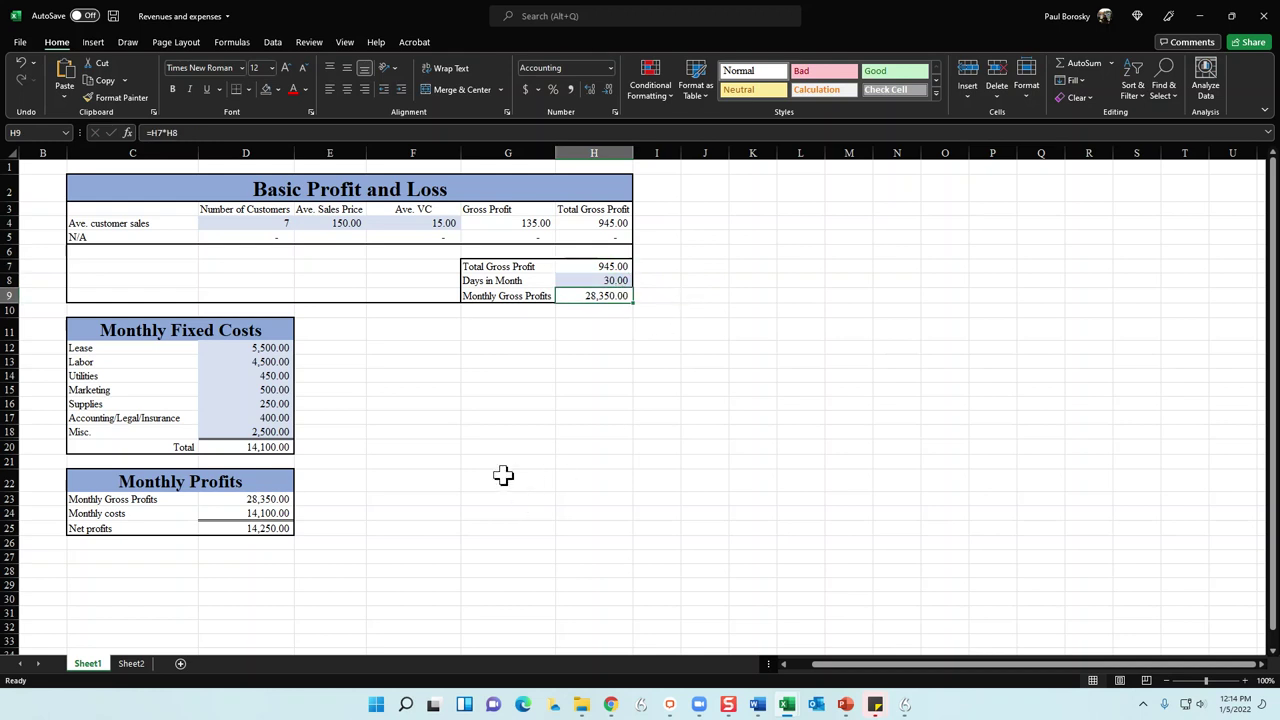
{"action": "left_click", "coordinate": [441, 404]}
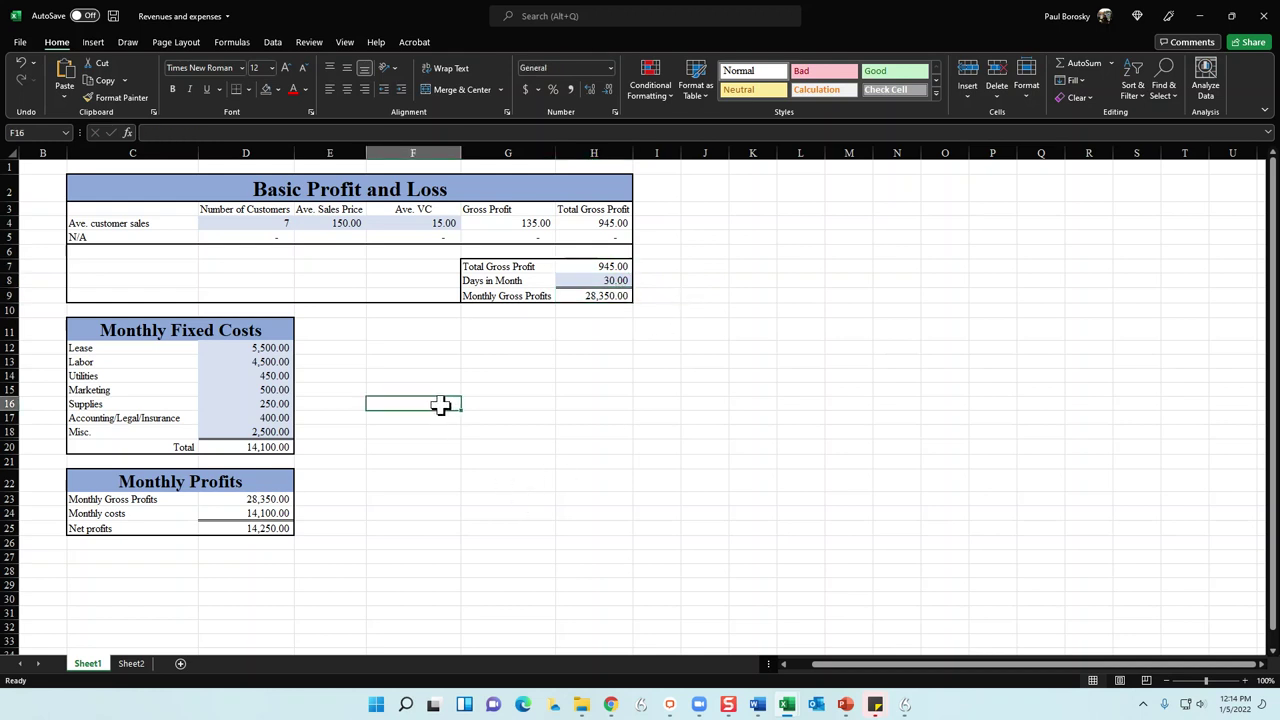
Examine the Lease amount, the fixed costs total, and how Monthly Gross Profits and Monthly costs feed into Net profits
{"action": "left_click", "coordinate": [262, 348]}
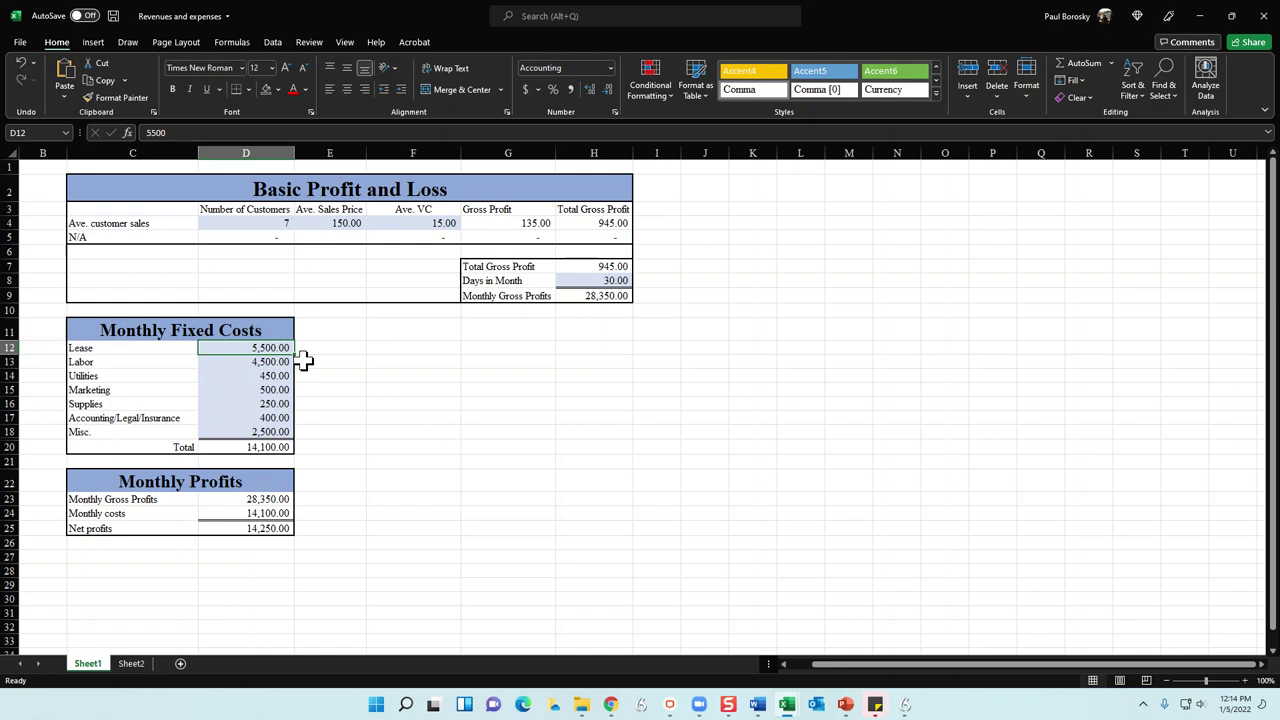
{"action": "left_click", "coordinate": [266, 449]}
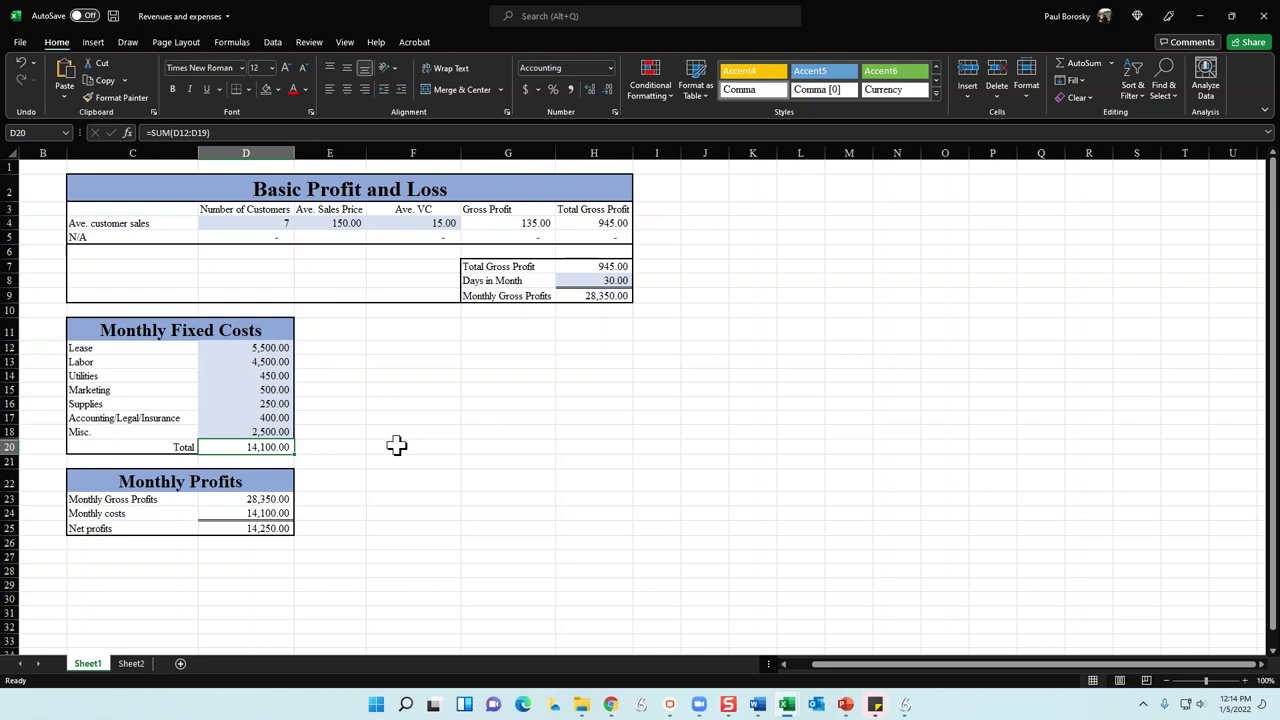
{"action": "left_click", "coordinate": [590, 300]}
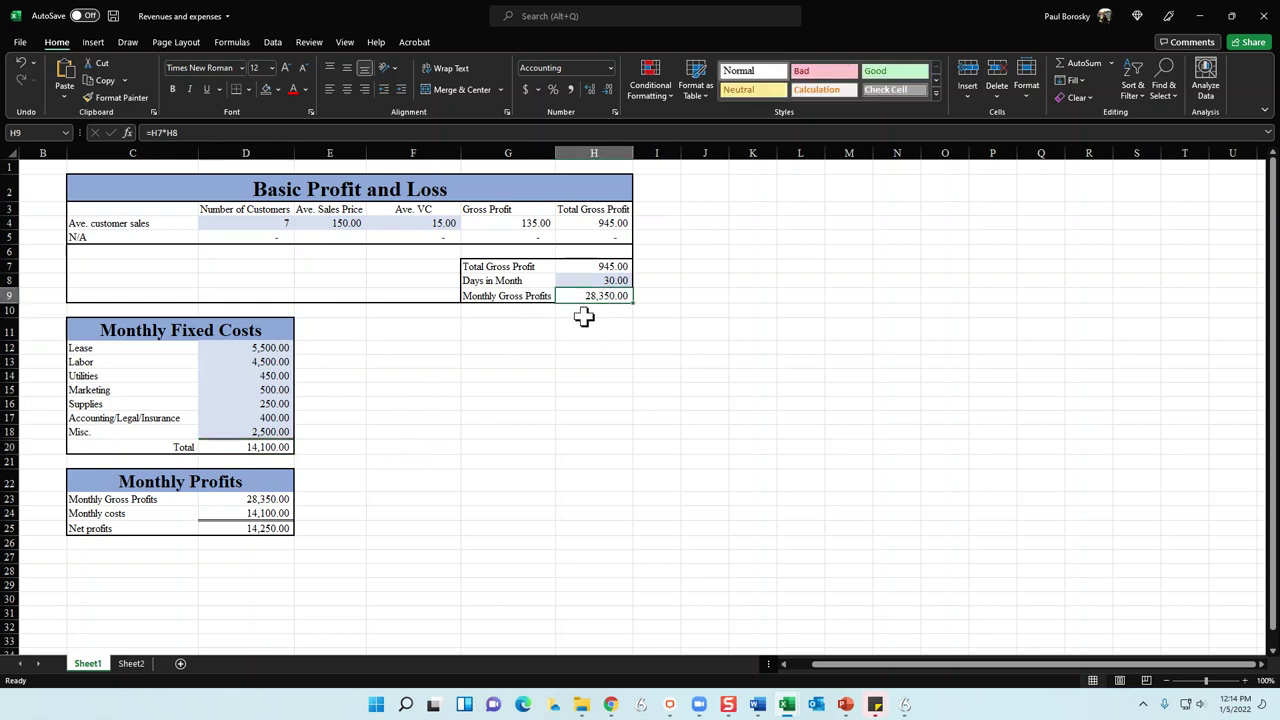
{"action": "left_click", "coordinate": [288, 447]}
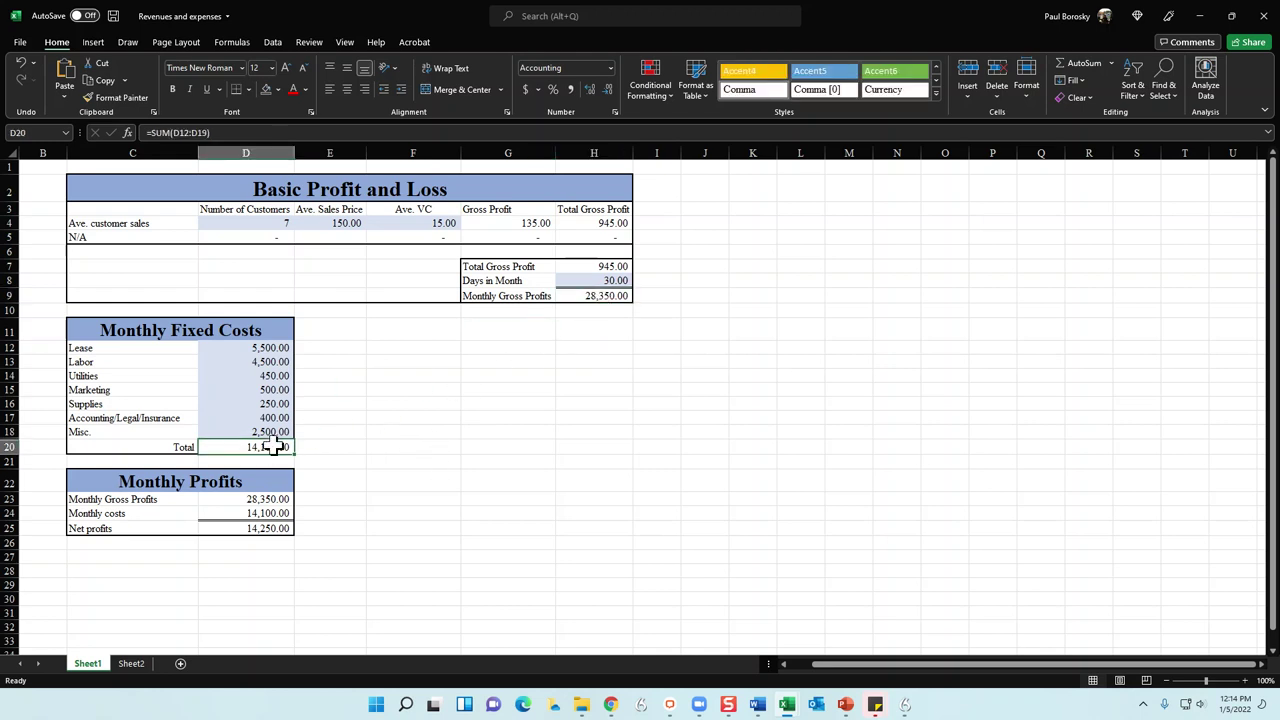
{"action": "left_click", "coordinate": [278, 499]}
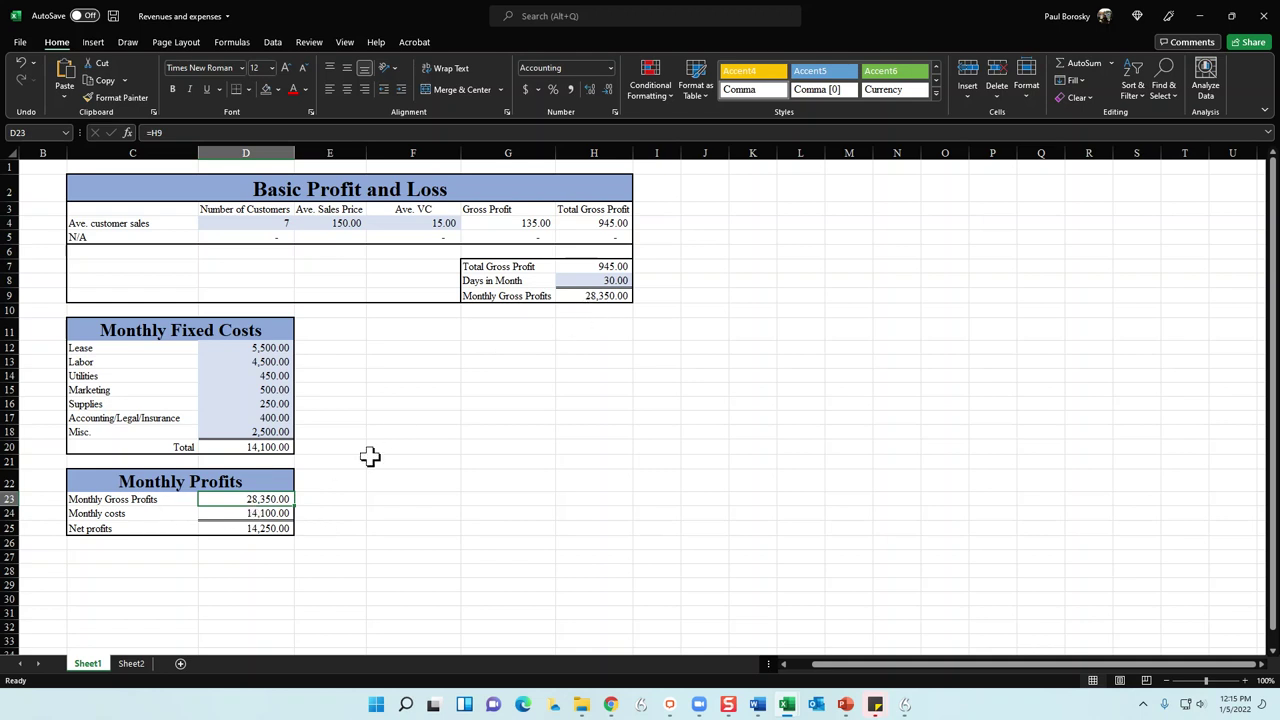
{"action": "left_click", "coordinate": [285, 512]}
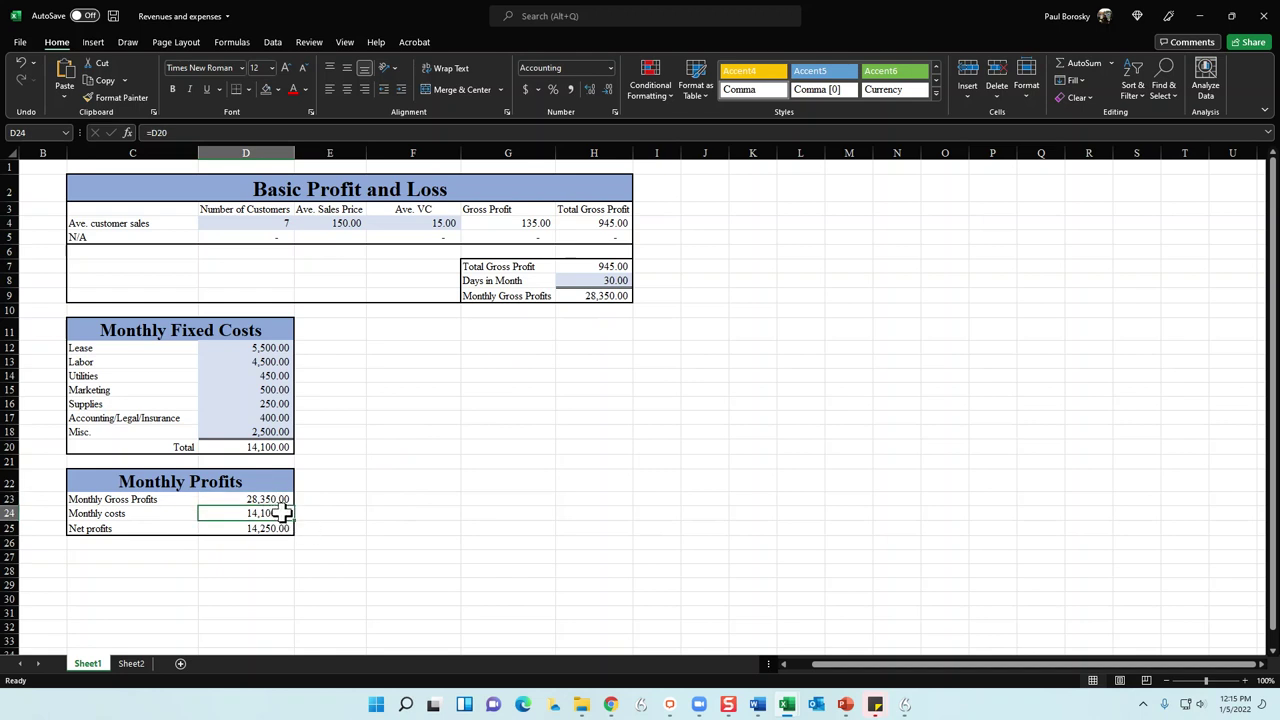
{"action": "left_click", "coordinate": [277, 531]}
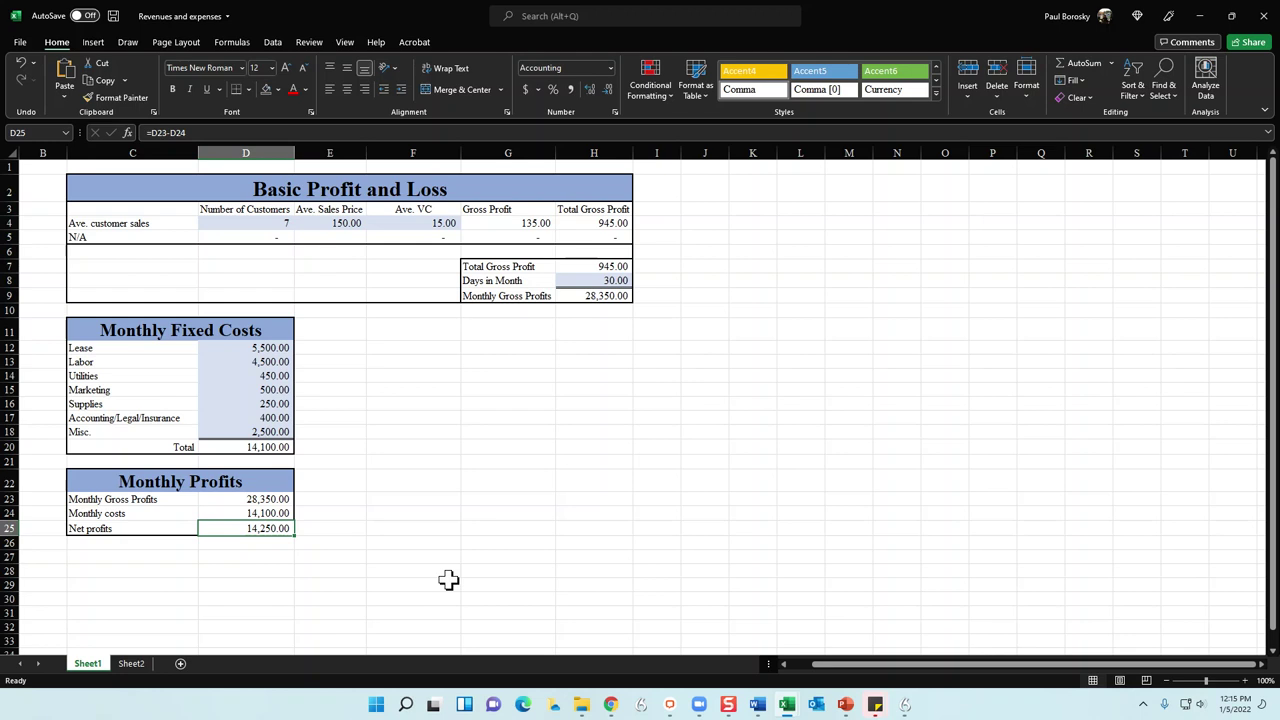
{"action": "left_click", "coordinate": [423, 514]}
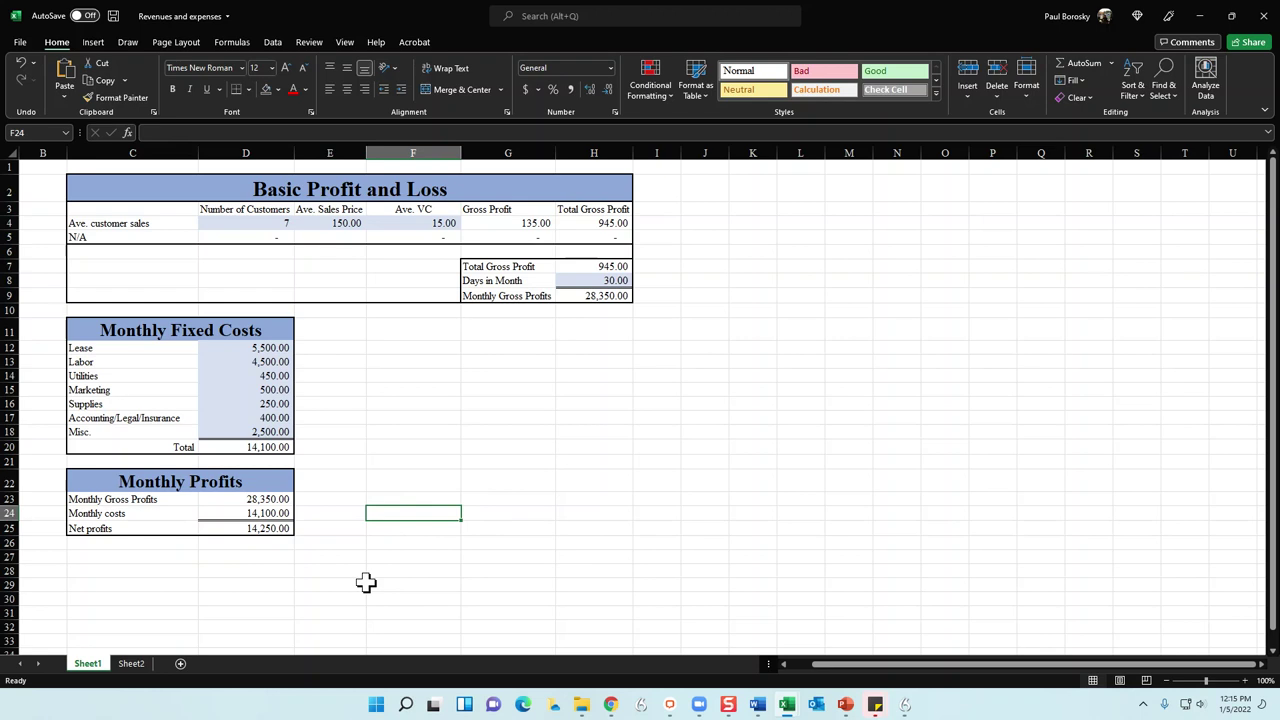
Try a scenario with 10 customers at an average sales price of 125 and check the Net profits
{"action": "left_click", "coordinate": [236, 222]}
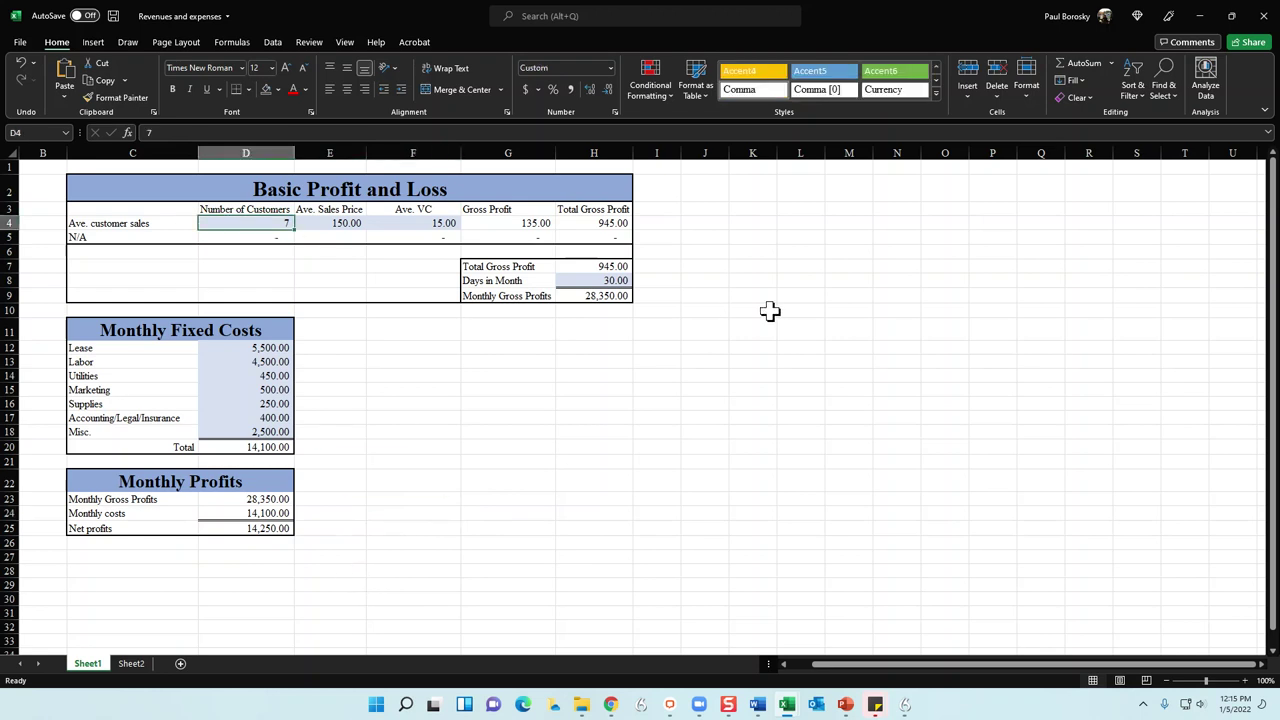
{"action": "type", "text": "10"}
{"action": "key", "text": "Return"}
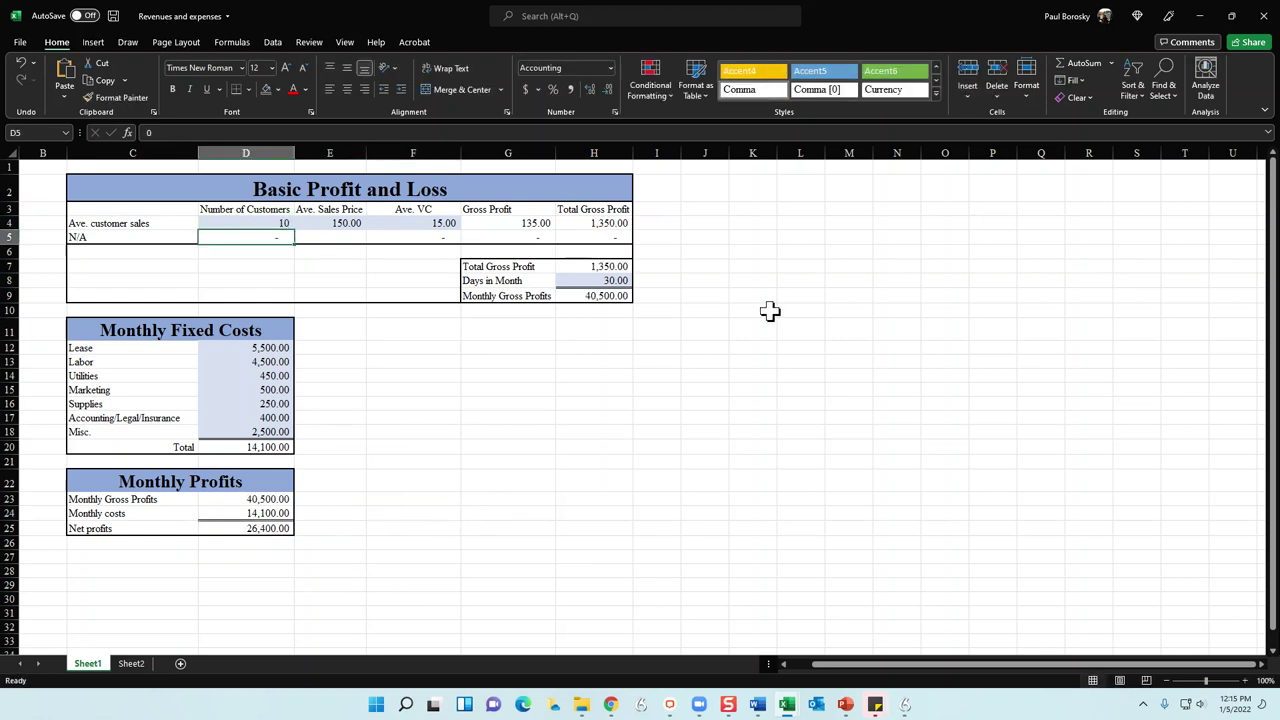
{"action": "left_click", "coordinate": [306, 223]}
{"action": "type", "text": "125"}
{"action": "key", "text": "Return"}
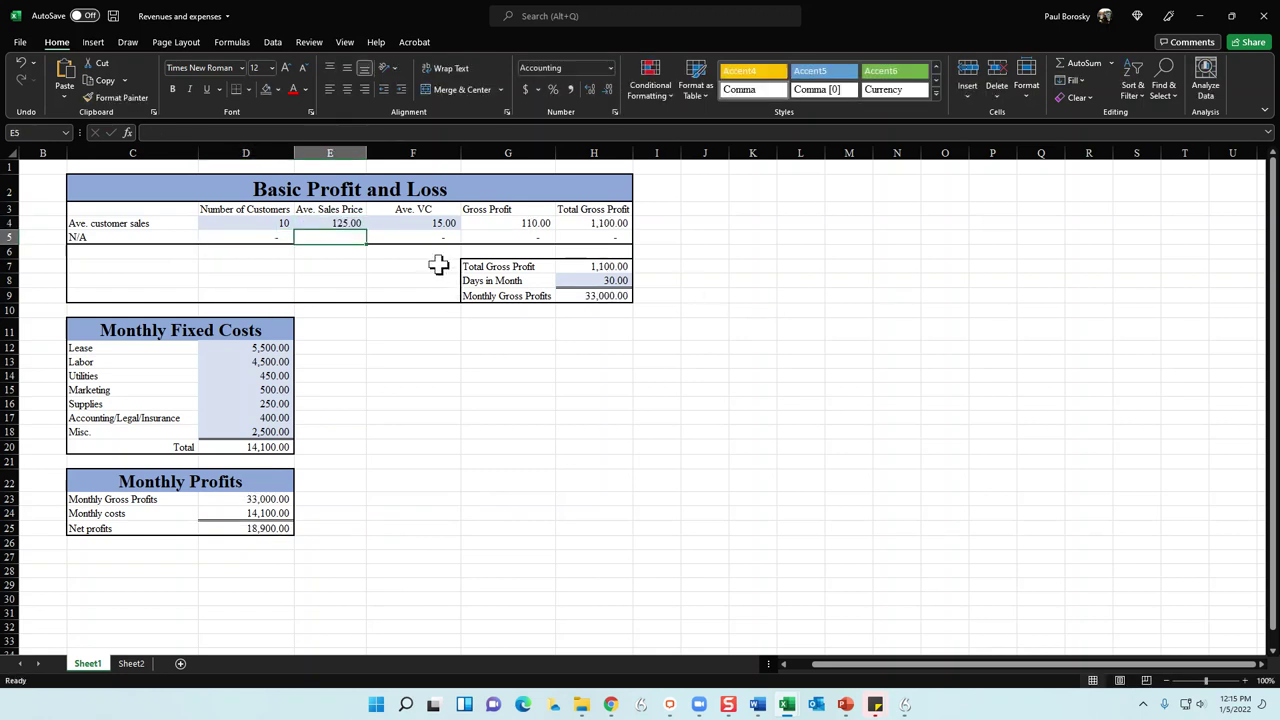
{"action": "left_click", "coordinate": [264, 528]}
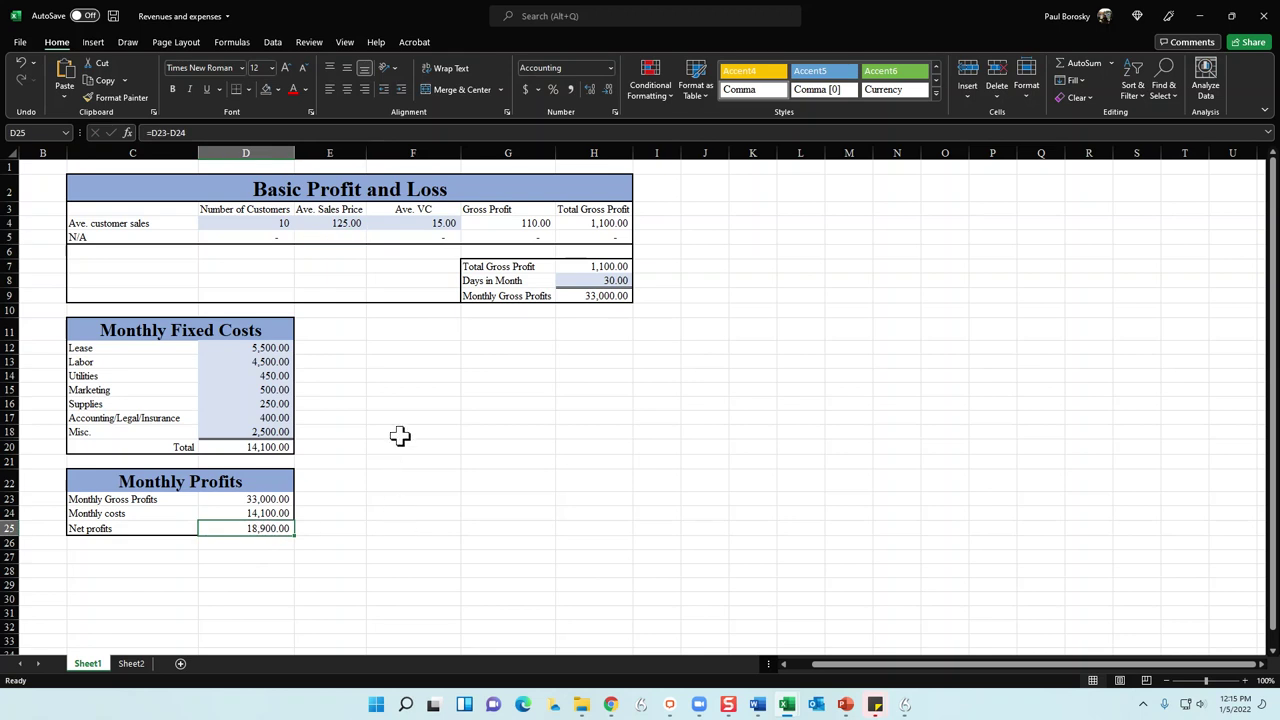
{"action": "left_click_drag", "start_coordinate": [347, 226], "coordinate": [345, 228]}
{"action": "left_click", "coordinate": [363, 295]}
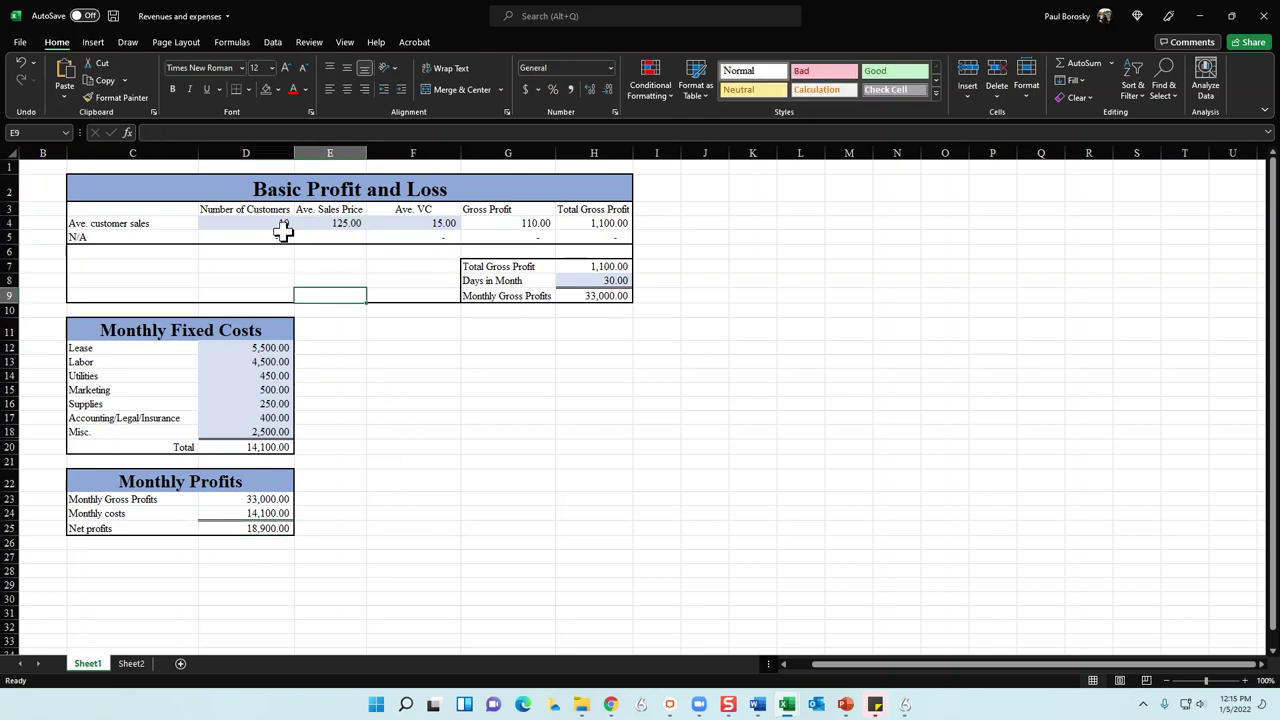
Set Number of Customers to 5 and Ave. Sales Price to 250, and check the Net profits
{"action": "left_click", "coordinate": [282, 224]}
{"action": "type", "text": "5"}
{"action": "key", "text": "Return"}
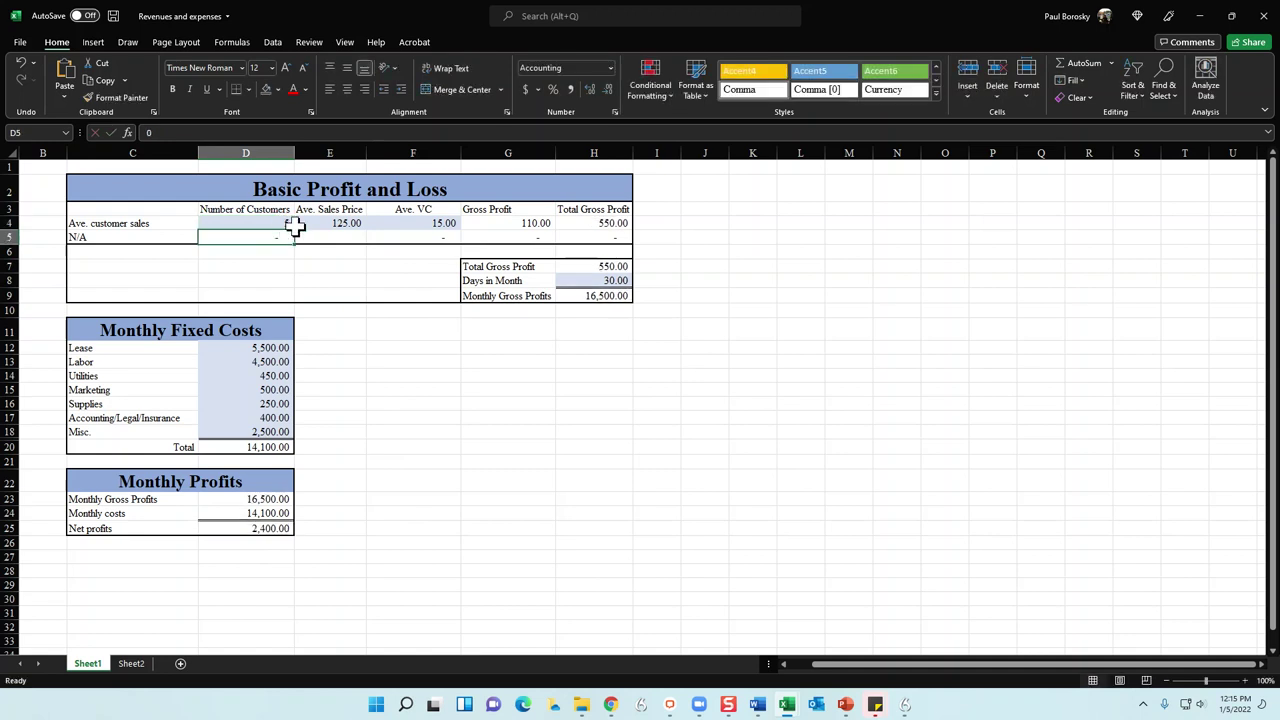
{"action": "left_click", "coordinate": [330, 224]}
{"action": "type", "text": "250"}
{"action": "key", "text": "Return"}
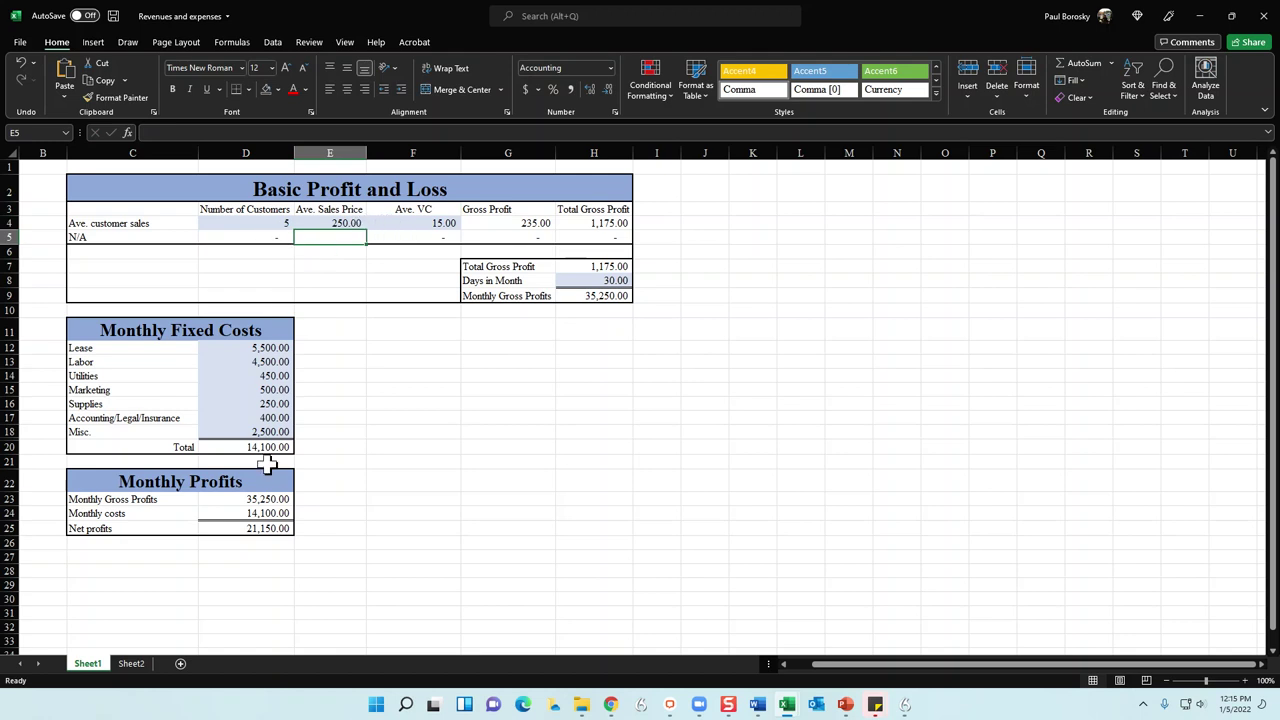
{"action": "left_click", "coordinate": [265, 530]}
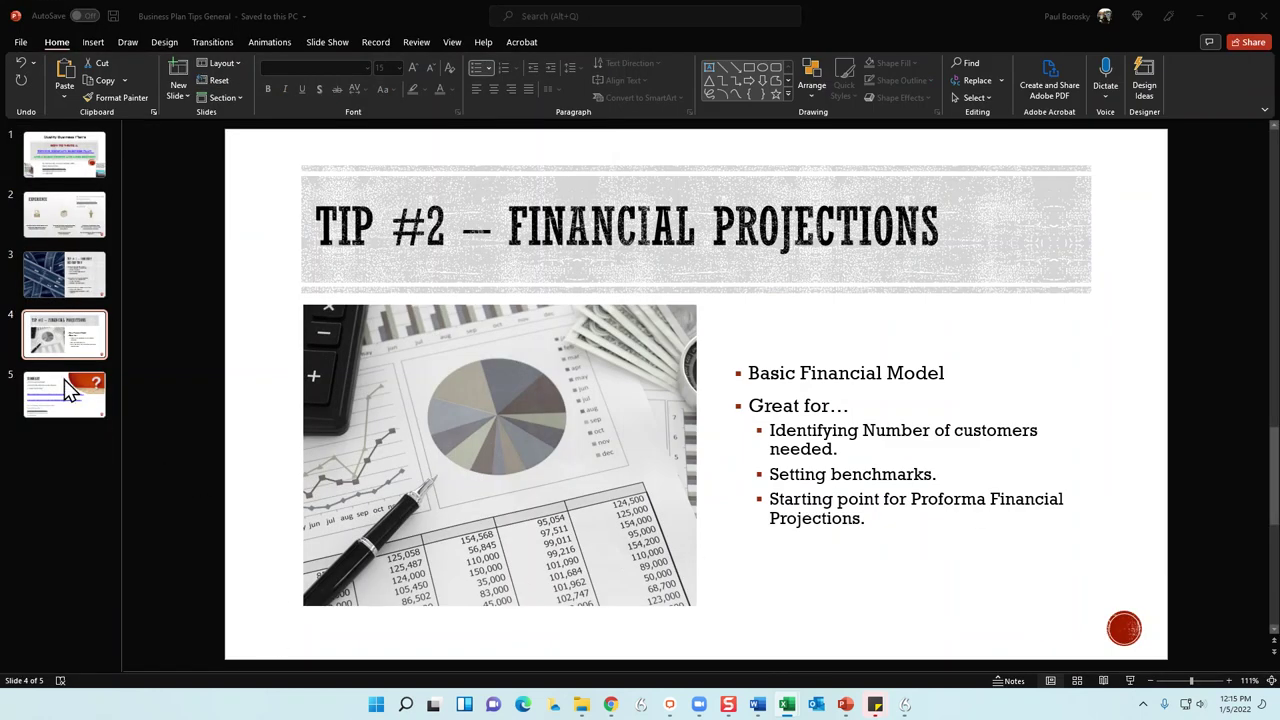
Switch to the Business Plan Tips General presentation in PowerPoint and show the Summary slide with the towing business plan links
{"action": "left_click", "coordinate": [64, 379]}
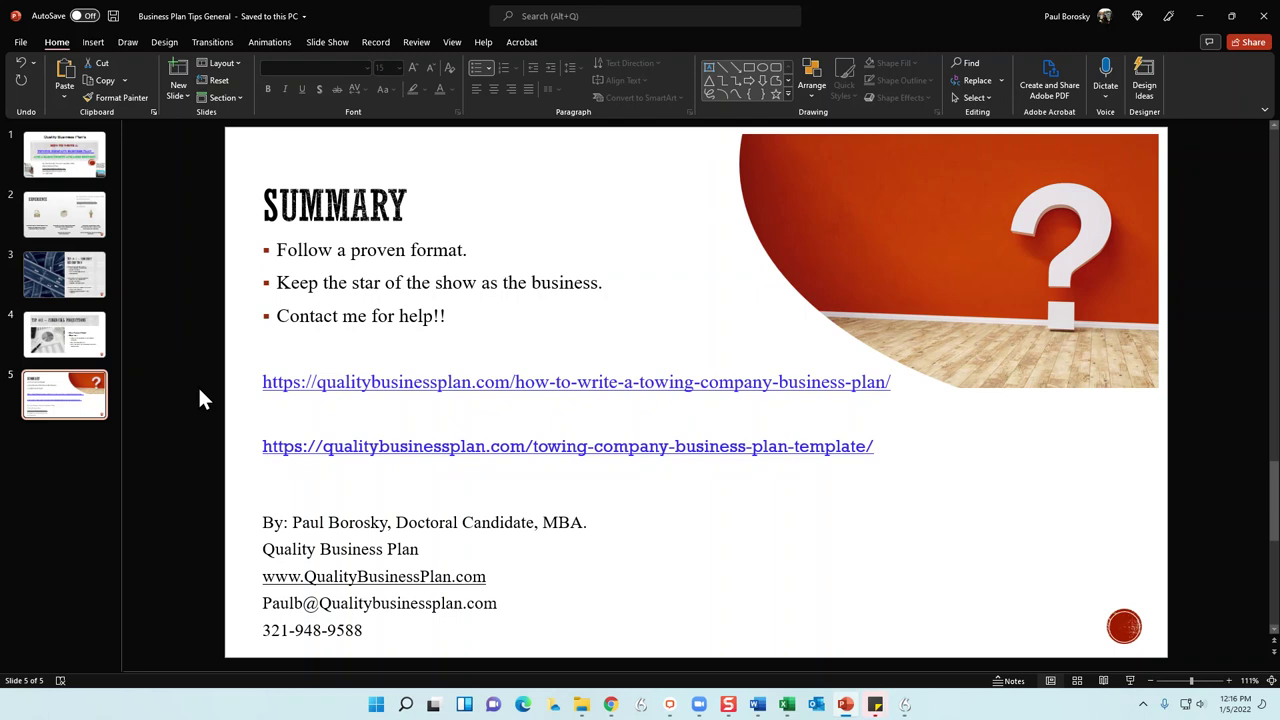
{"action": "mouse_move", "coordinate": [263, 449]}
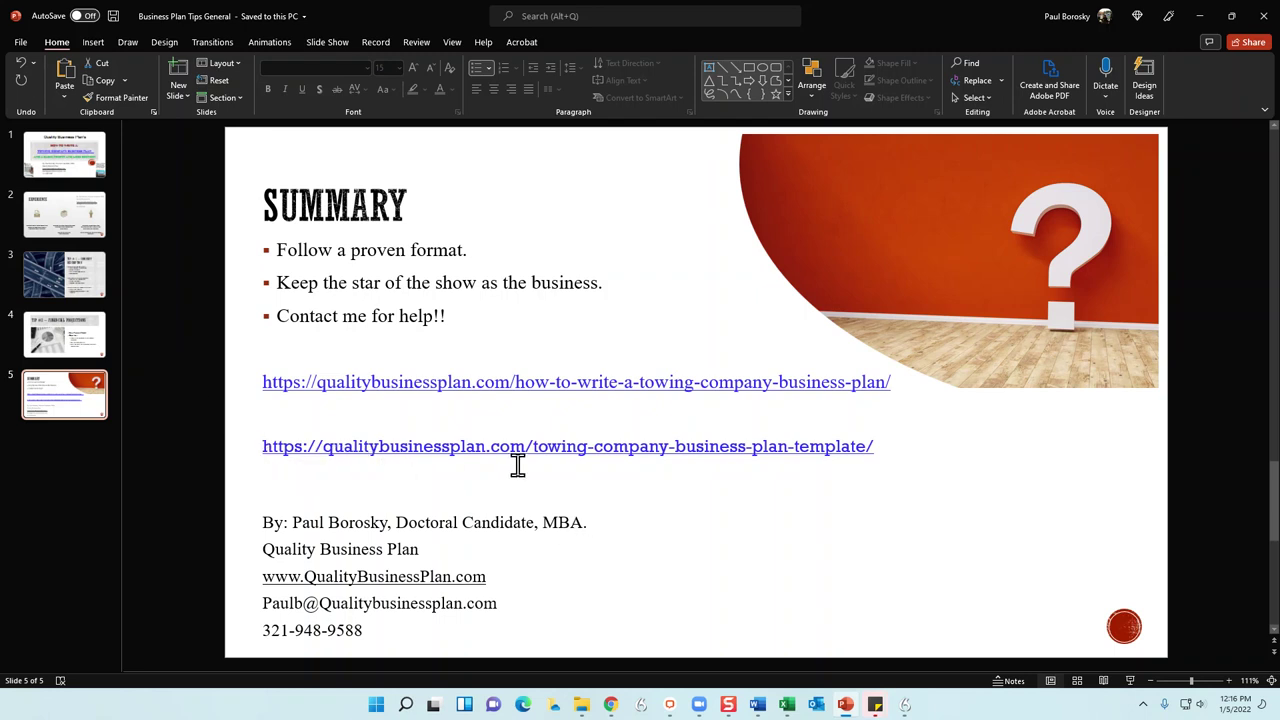